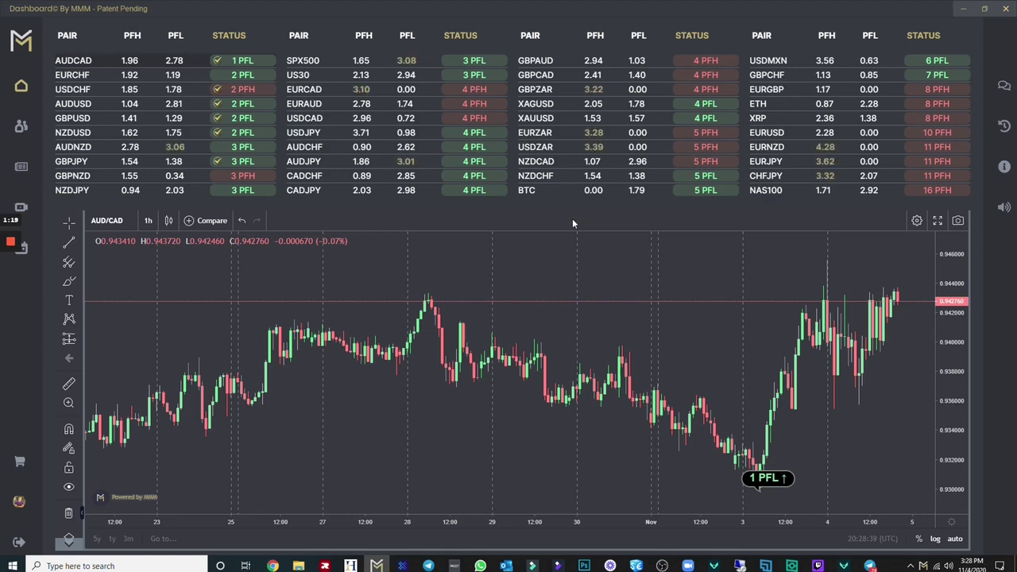
# Step: Reverse the status sorting of the currency pair table and restore its original order
pyautogui.click(238, 34)
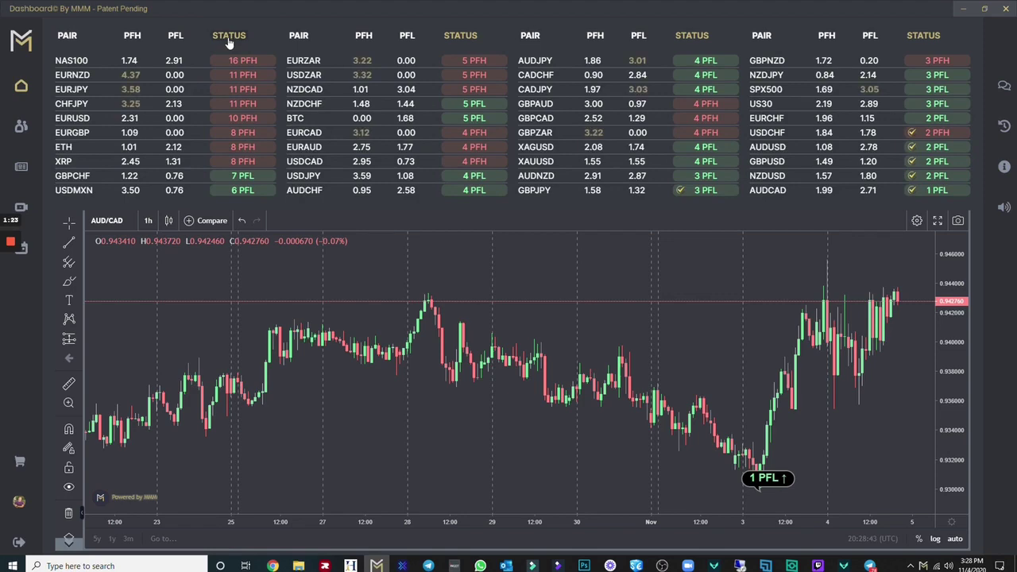
pyautogui.click(229, 40)
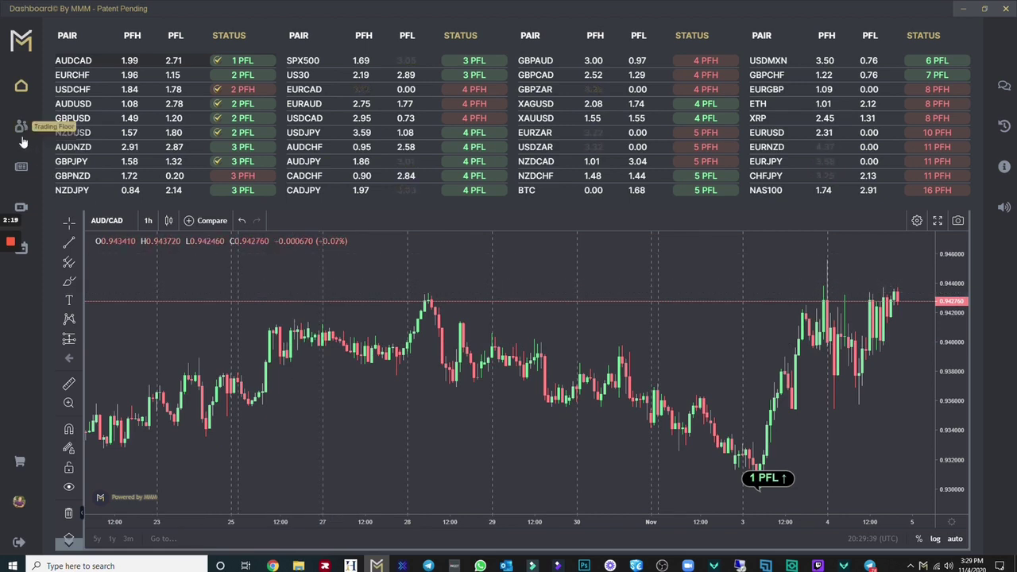
# Step: Open the Files section of the University page
pyautogui.click(21, 207)
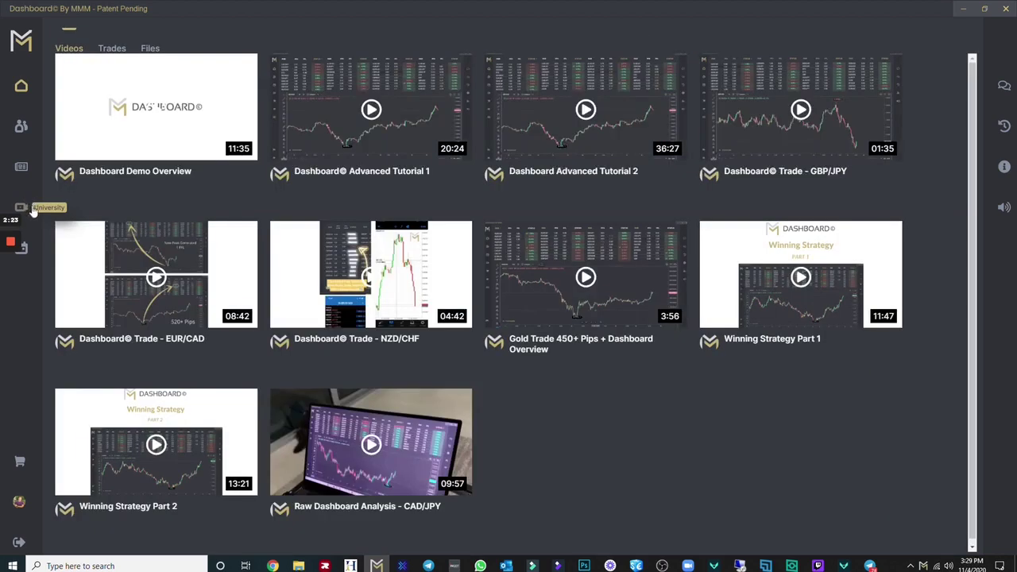
pyautogui.click(150, 48)
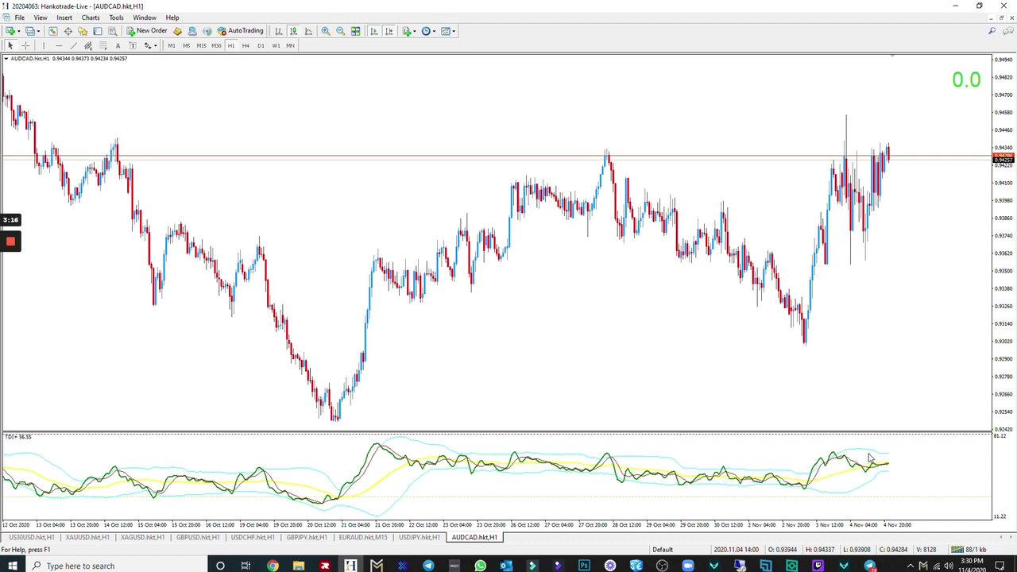
# Step: Review the input settings of the MMM Traders Dynamic Index indicator on the AUDCAD H1 chart, including its levels and periods
pyautogui.rightClick(597, 283)
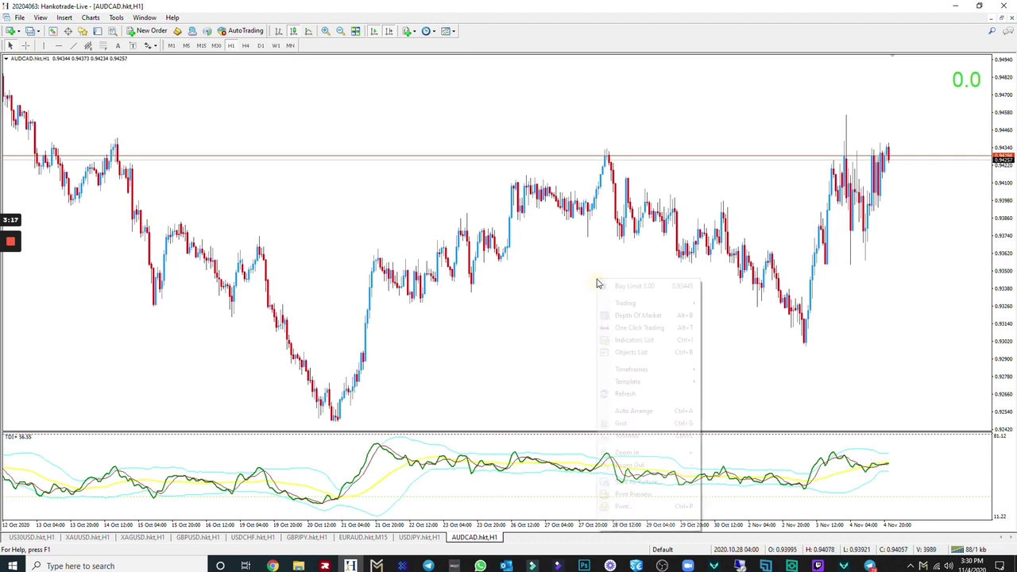
pyautogui.click(643, 340)
pyautogui.doubleClick(83, 77)
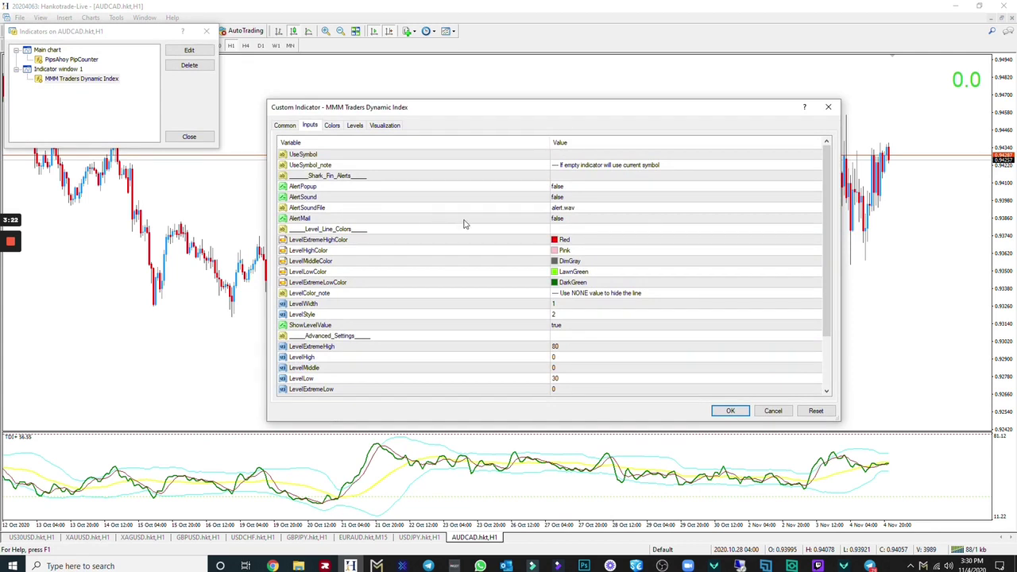
pyautogui.scroll(-2, 466, 226)
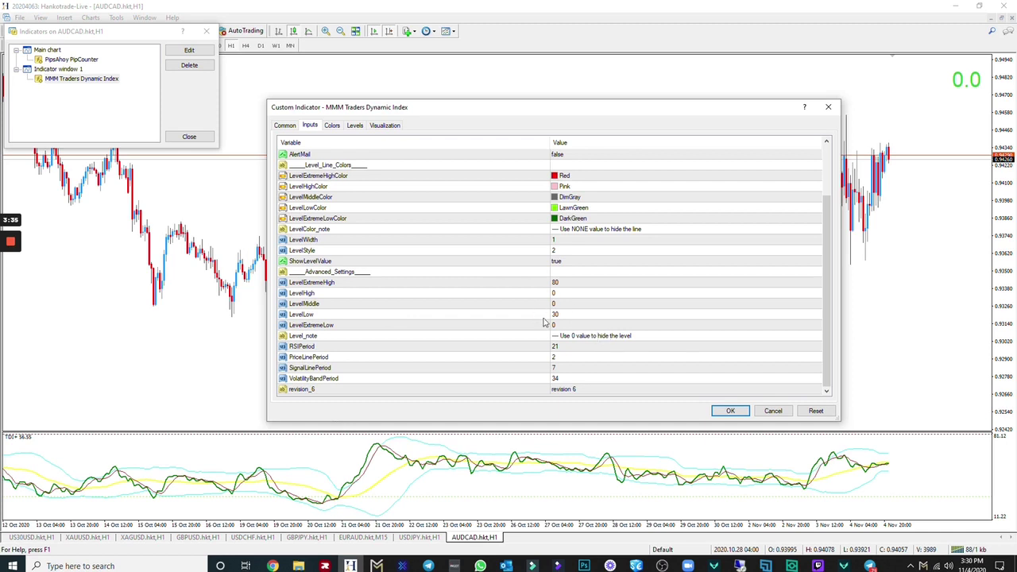
pyautogui.click(729, 412)
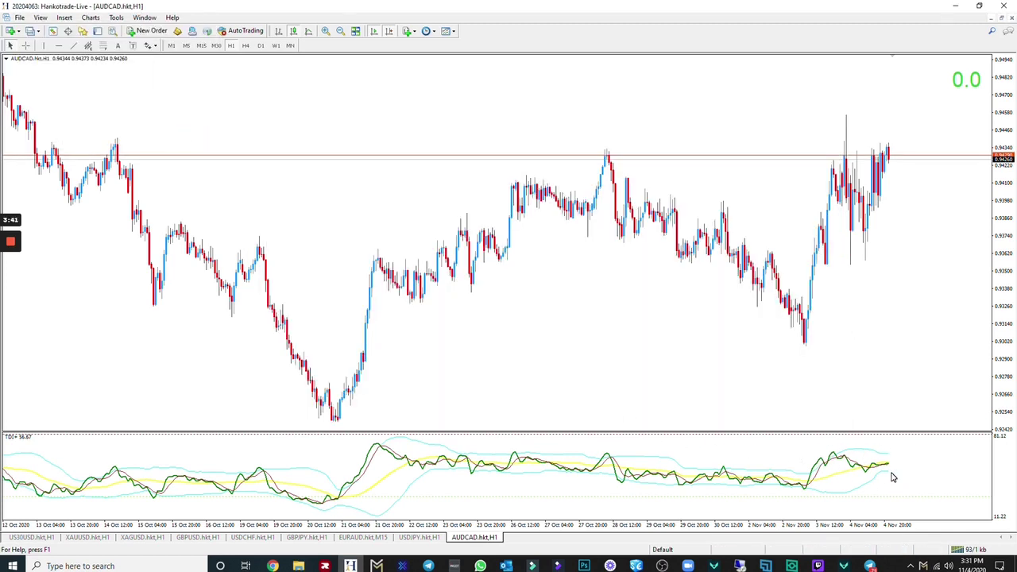
# Step: Switch to the Dashboard app and examine the AUD/CAD hourly chart around the 1 PFL marker
pyautogui.click(376, 565)
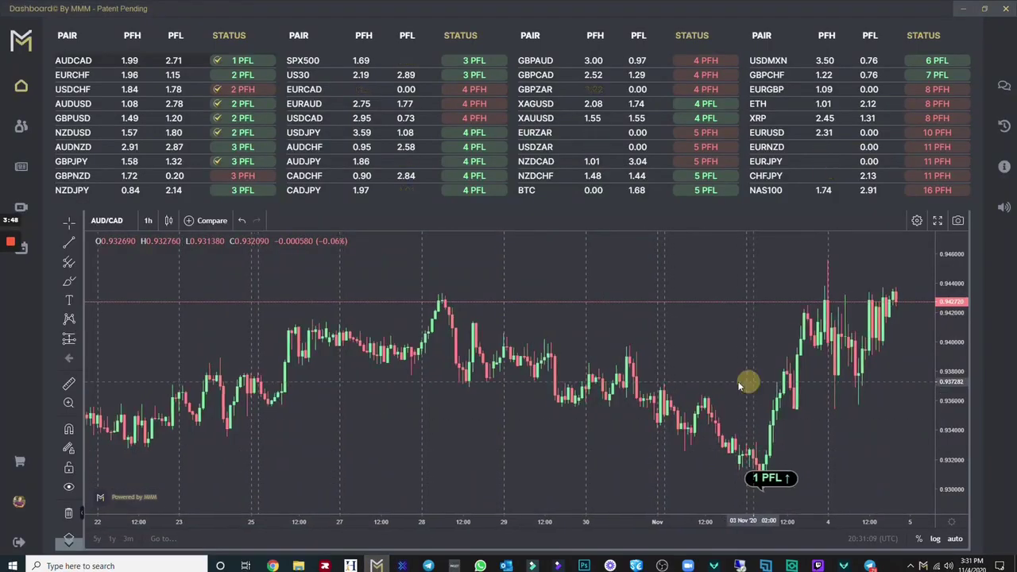
pyautogui.moveTo(749, 381); pyautogui.dragTo(660, 378)
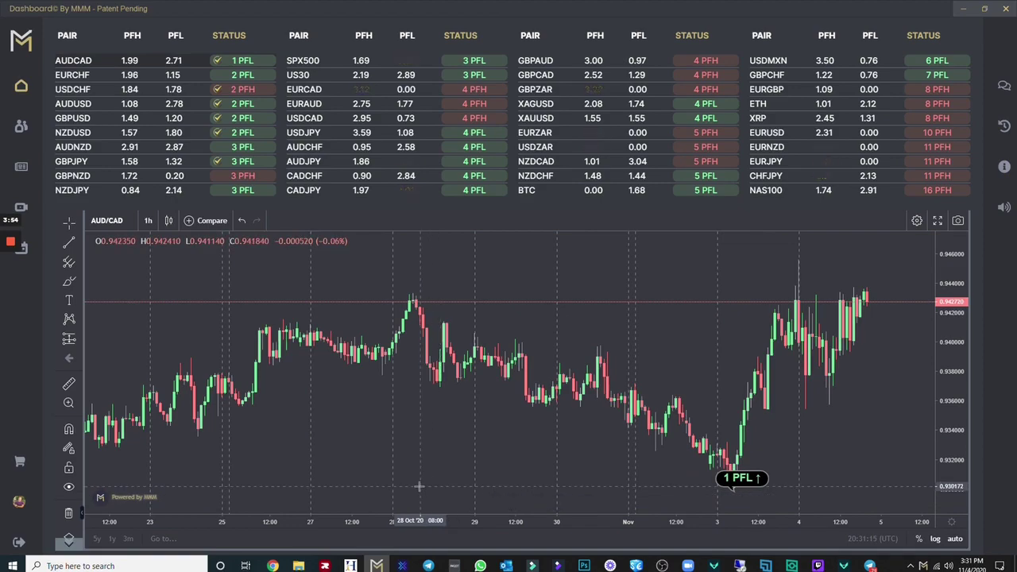
# Step: Switch back to MetaTrader 4 and inspect the 3 November low on the AUDCAD hourly chart with the crosshair
pyautogui.click(350, 566)
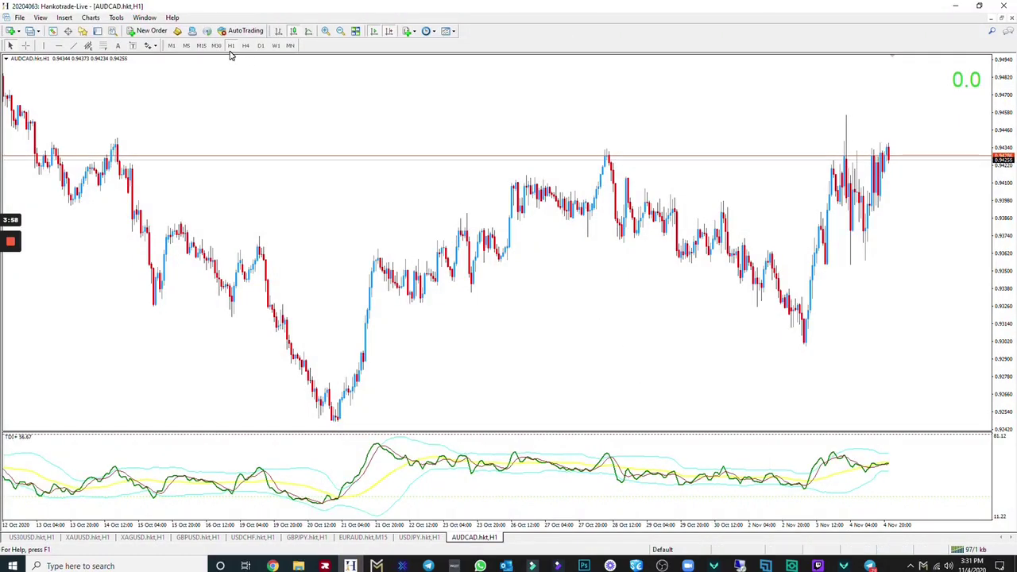
pyautogui.middleClick(802, 336)
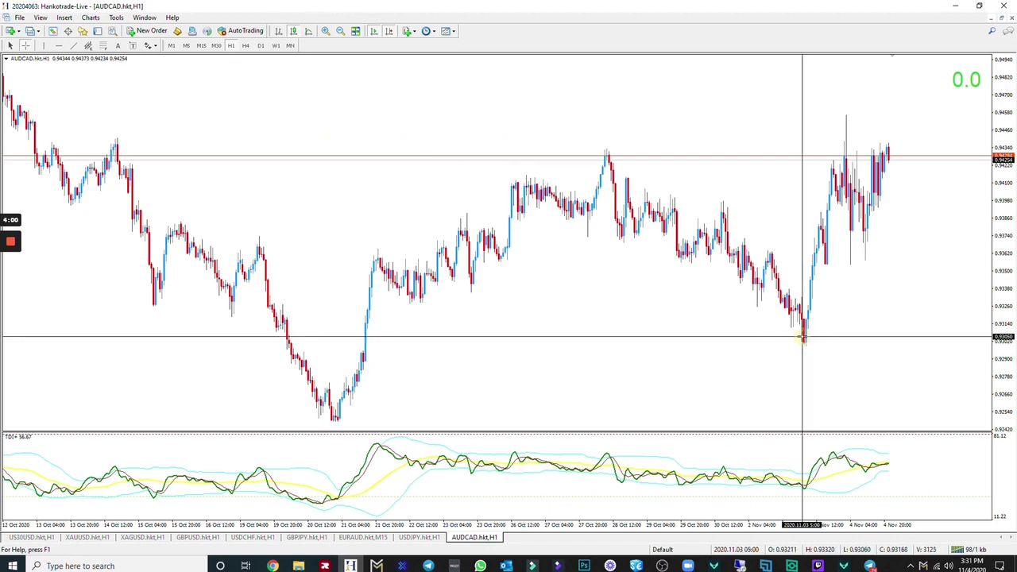
pyautogui.click(799, 337)
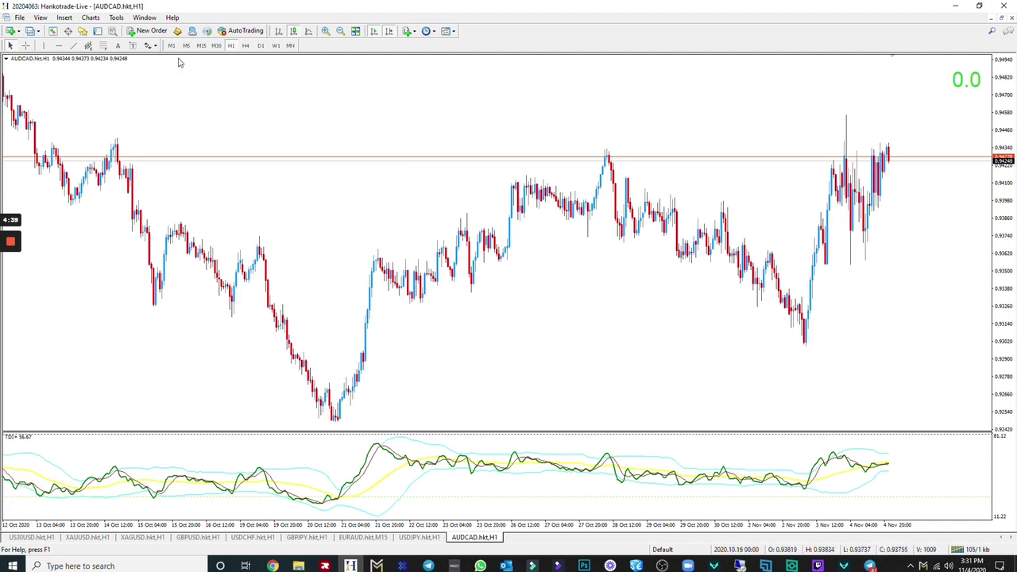
# Step: Mark the 3 November 2020 07:00 low with a vertical line and change the AUDCAD chart to the M15 timeframe
pyautogui.click(44, 46)
pyautogui.click(806, 310)
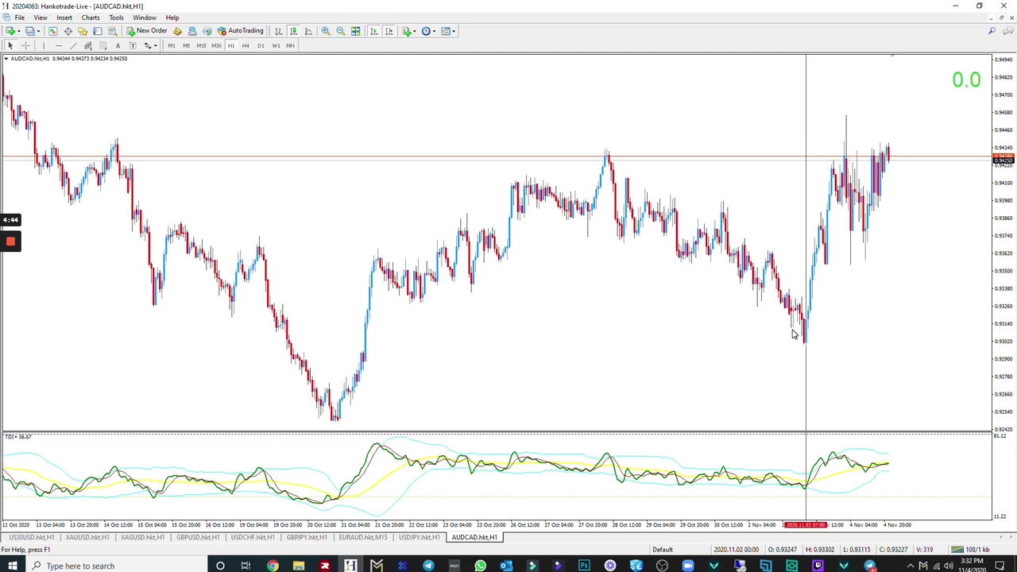
pyautogui.click(203, 45)
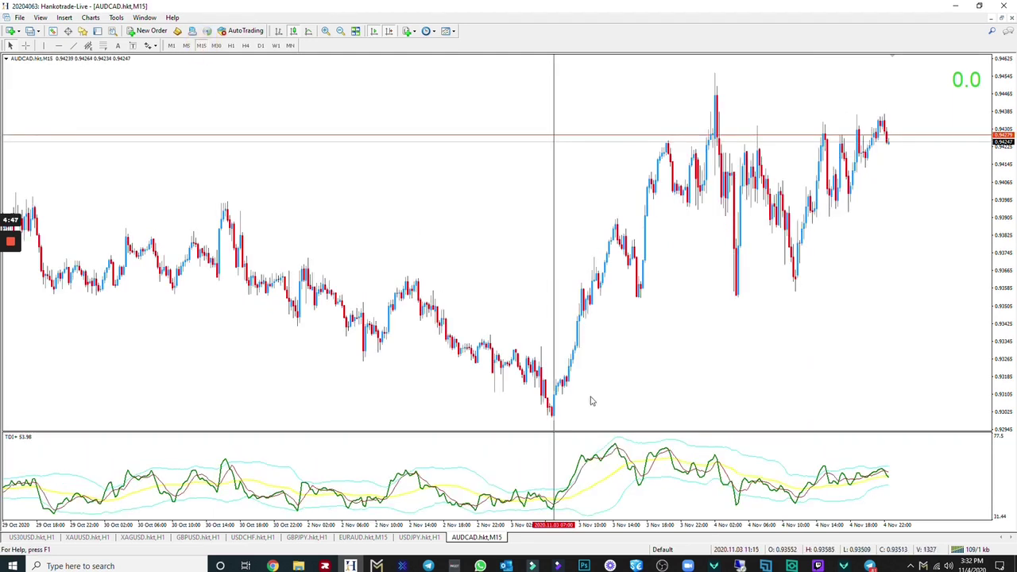
# Step: Delete the vertical line marking the 3 November low
pyautogui.rightClick(555, 355)
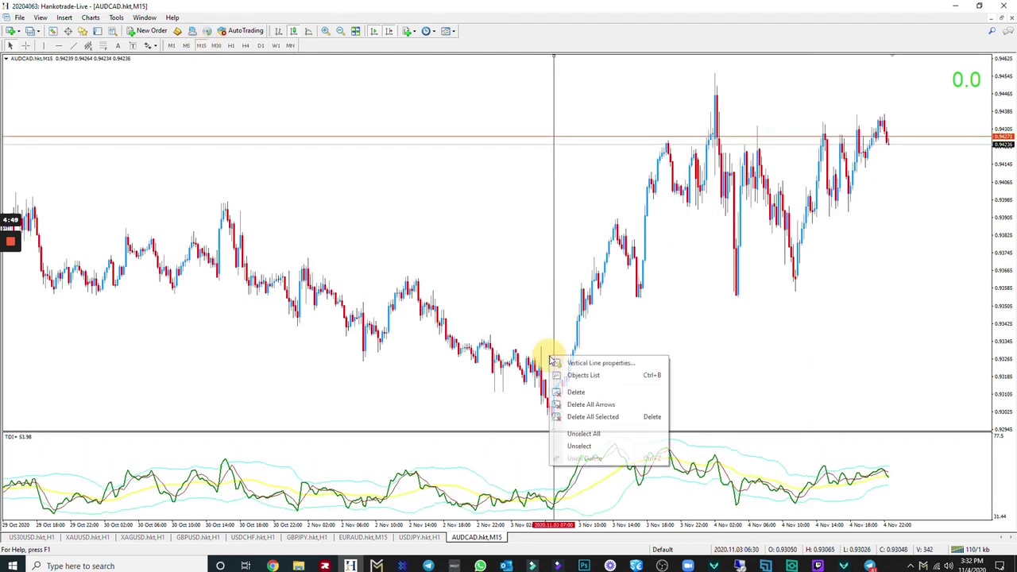
pyautogui.click(579, 387)
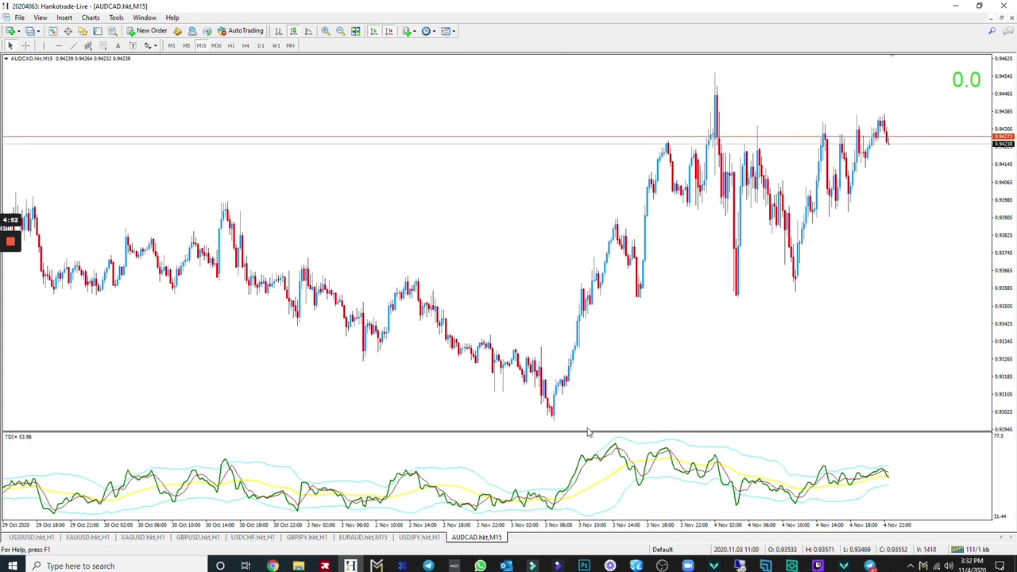
# Step: Examine with the crosshair where the TDI lines pull back around 3 November 16:15 and 4 November 17:30
pyautogui.middleClick(633, 476)
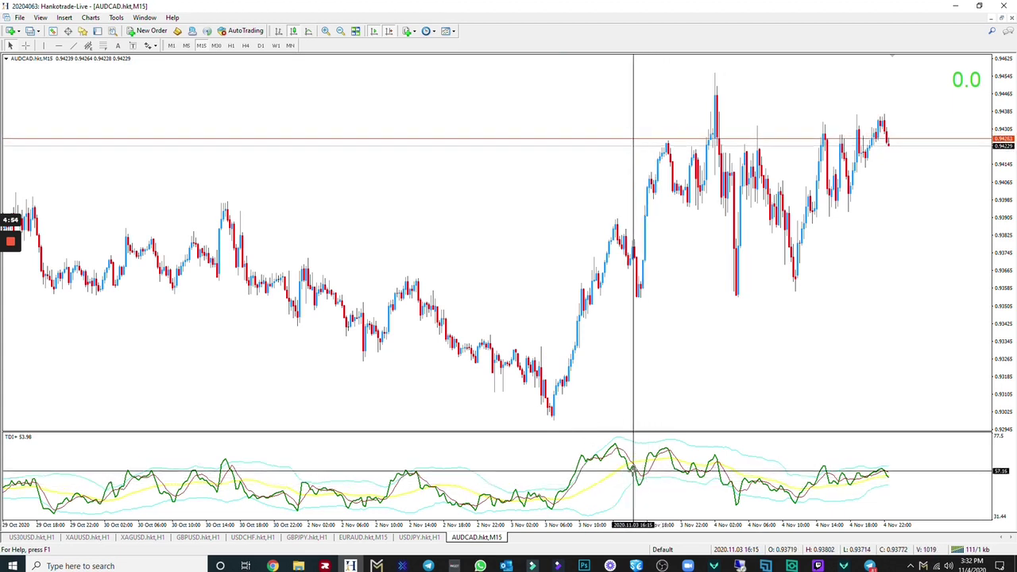
pyautogui.middleClick(639, 476)
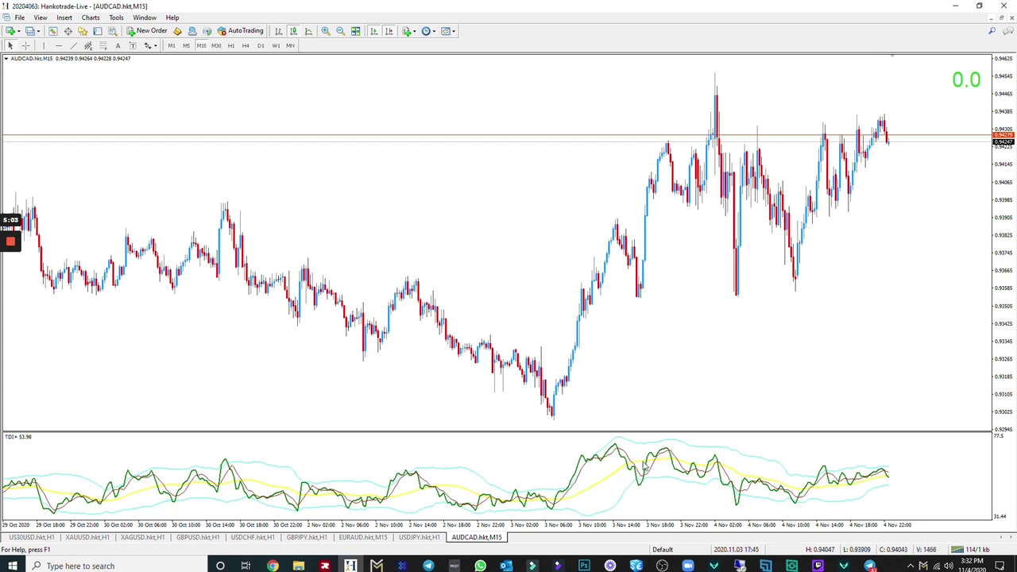
pyautogui.middleClick(634, 482)
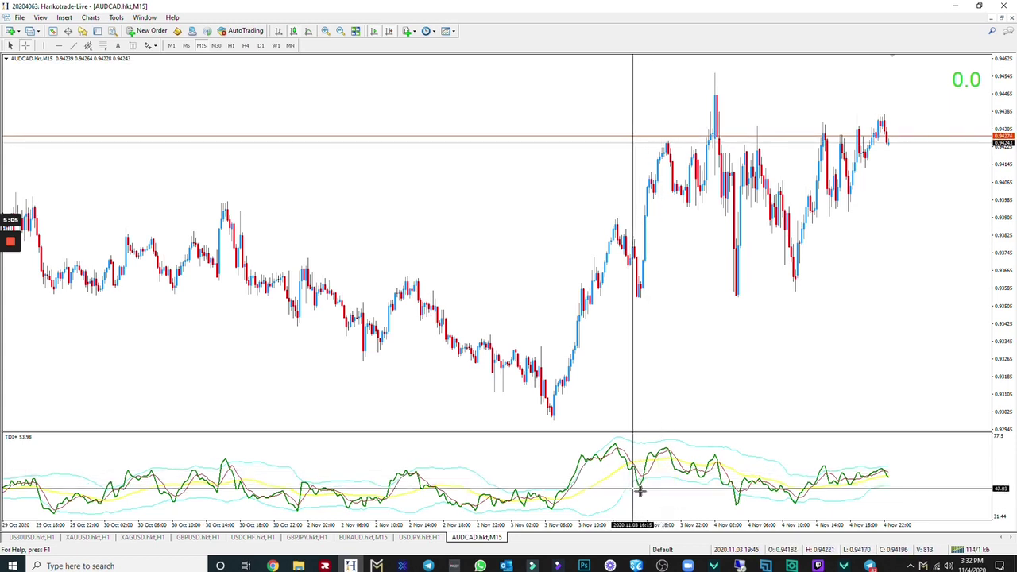
pyautogui.middleClick(645, 494)
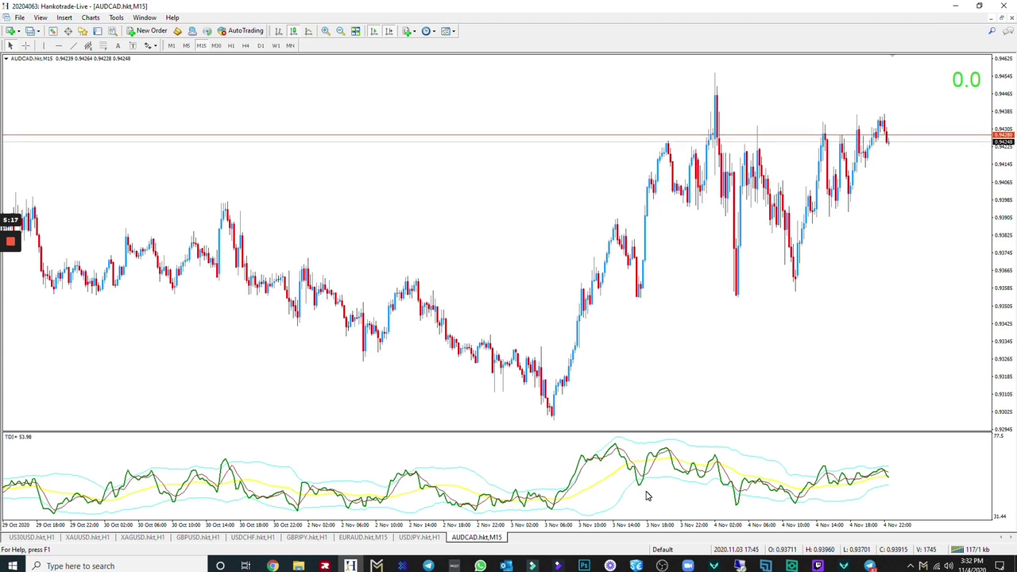
pyautogui.middleClick(846, 488)
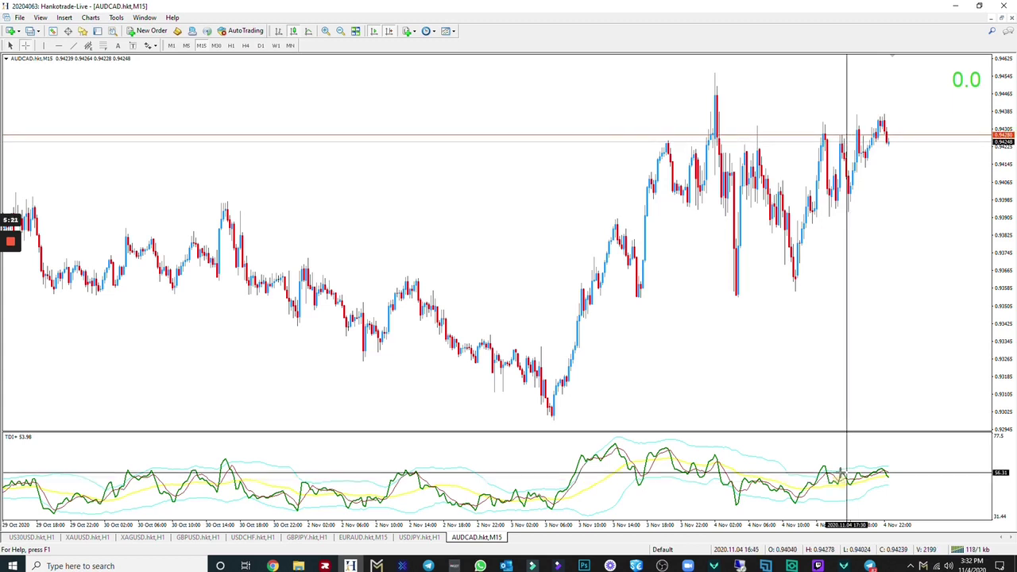
pyautogui.middleClick(848, 486)
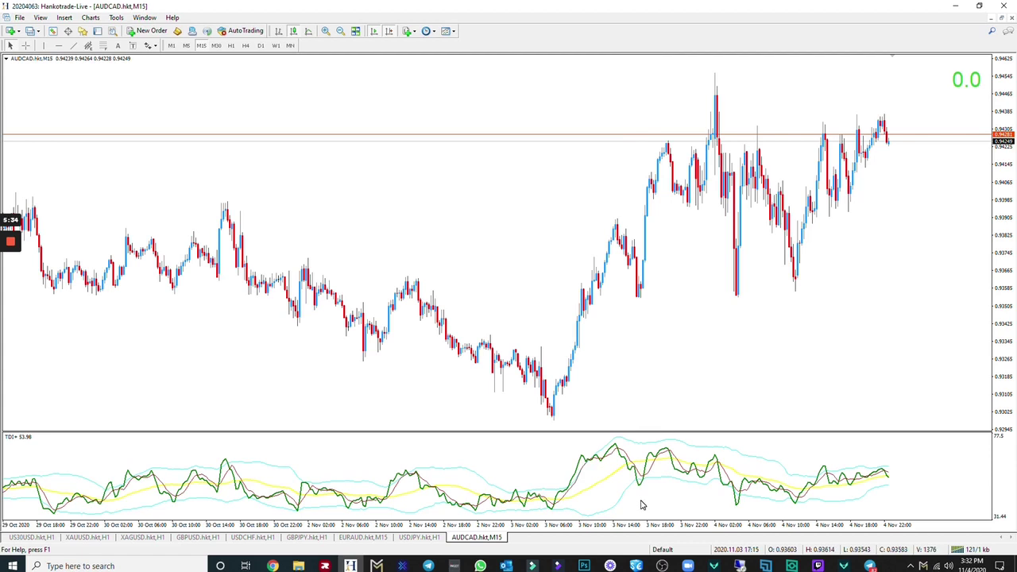
# Step: Compare the 3 November price low and the 17:00 pullback candle with the matching TDI dip using the crosshair
pyautogui.middleClick(545, 394)
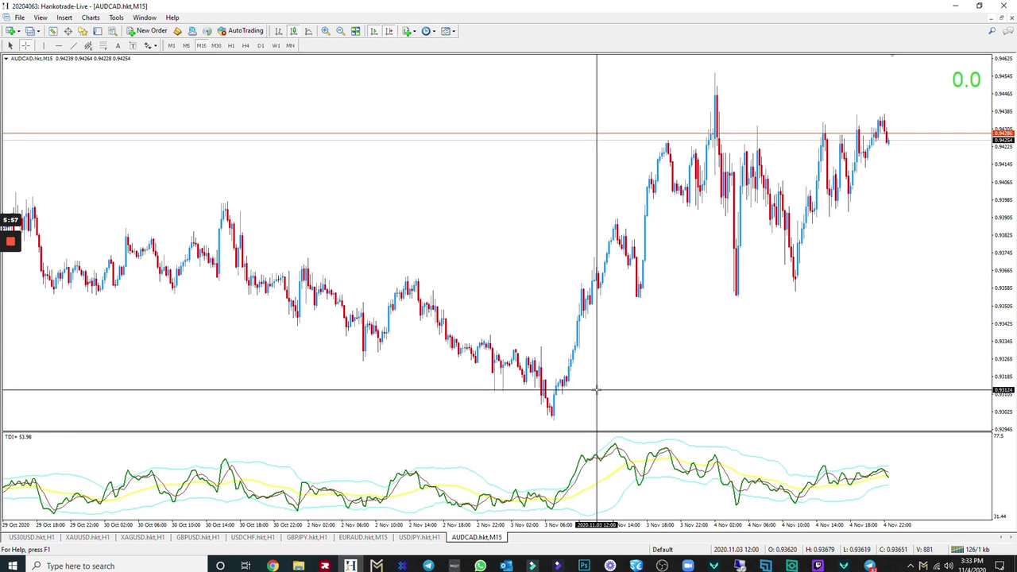
pyautogui.click(645, 490)
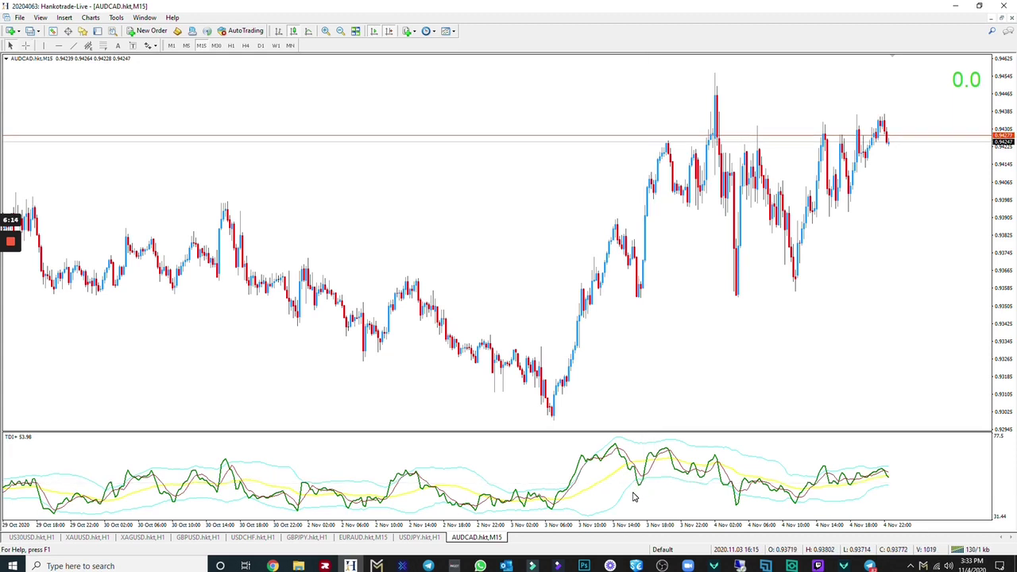
pyautogui.middleClick(639, 485)
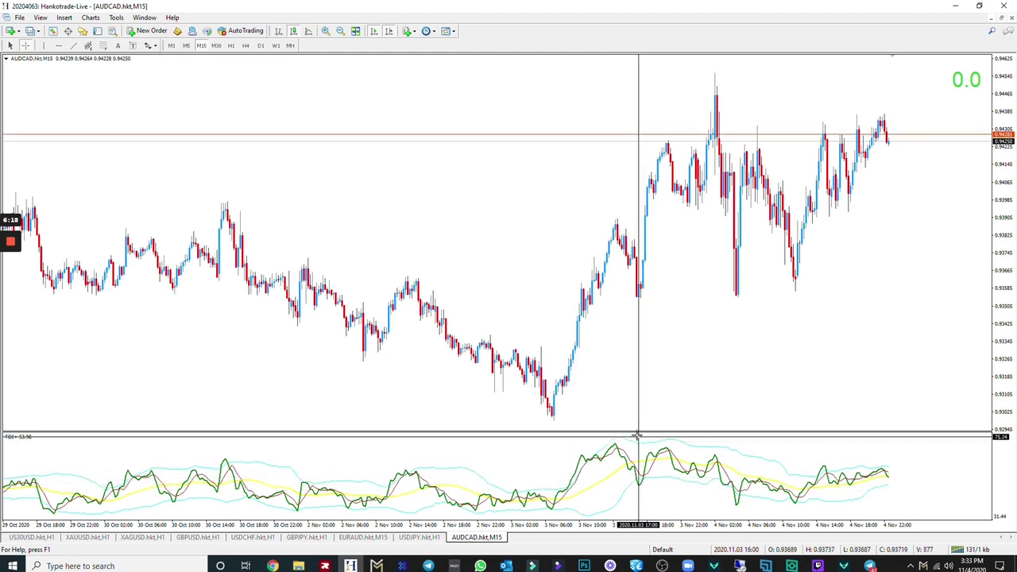
pyautogui.click(645, 459)
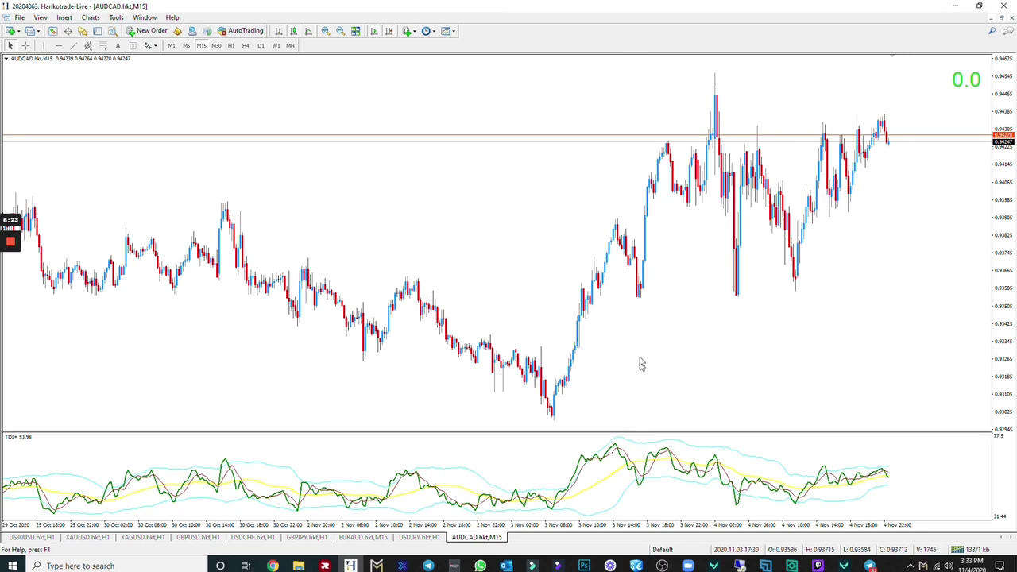
pyautogui.middleClick(640, 299)
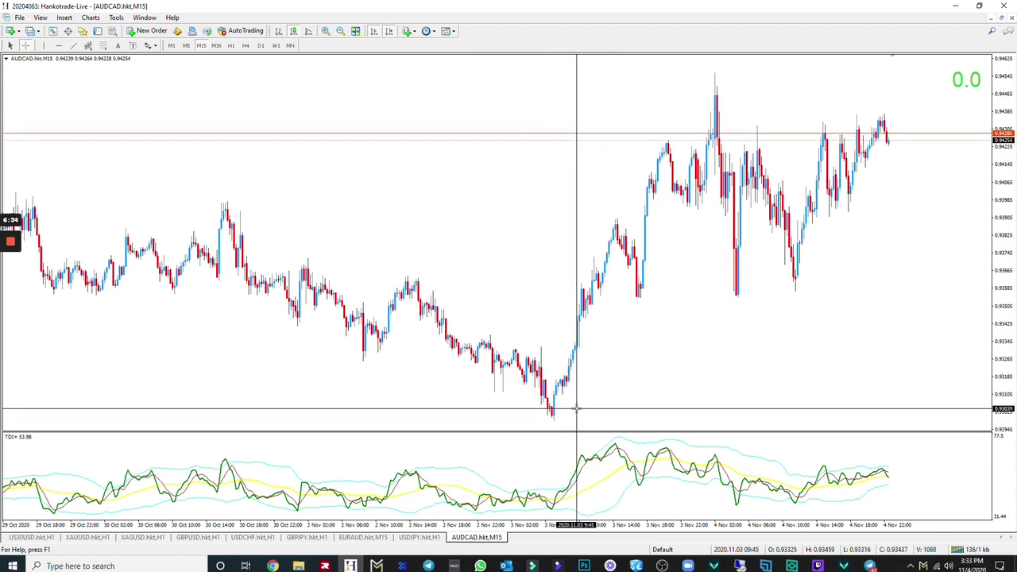
pyautogui.click(646, 481)
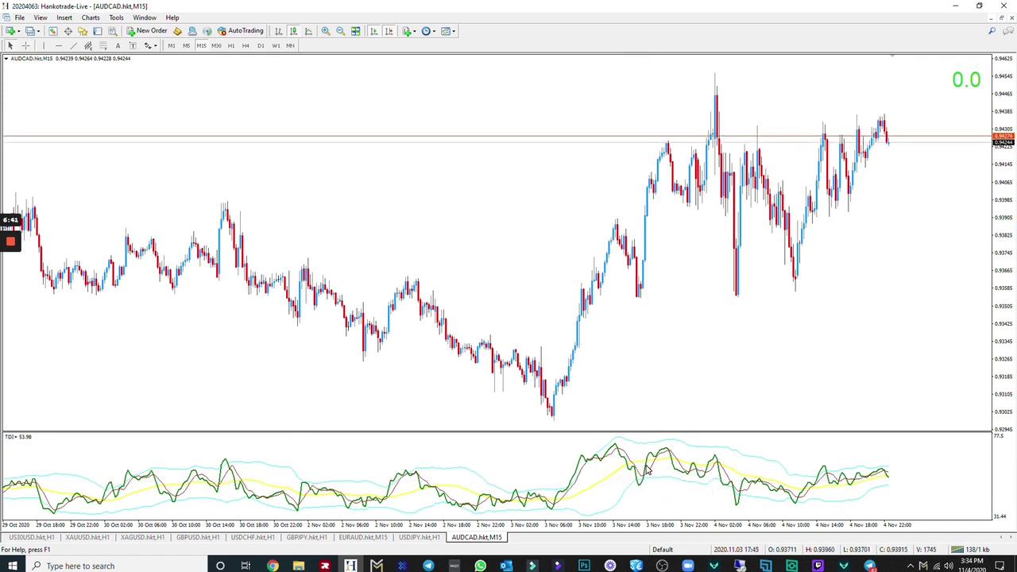
# Step: Measure the AUDCAD price move from the bullish candle after the 3 November 17:15 pullback into 4 November
pyautogui.middleClick(653, 286)
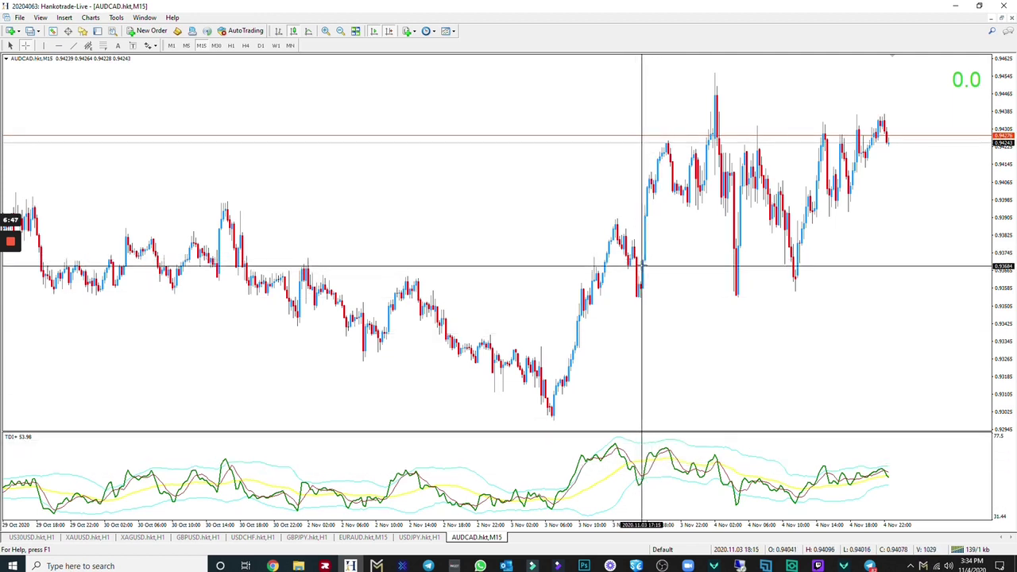
pyautogui.moveTo(643, 261)
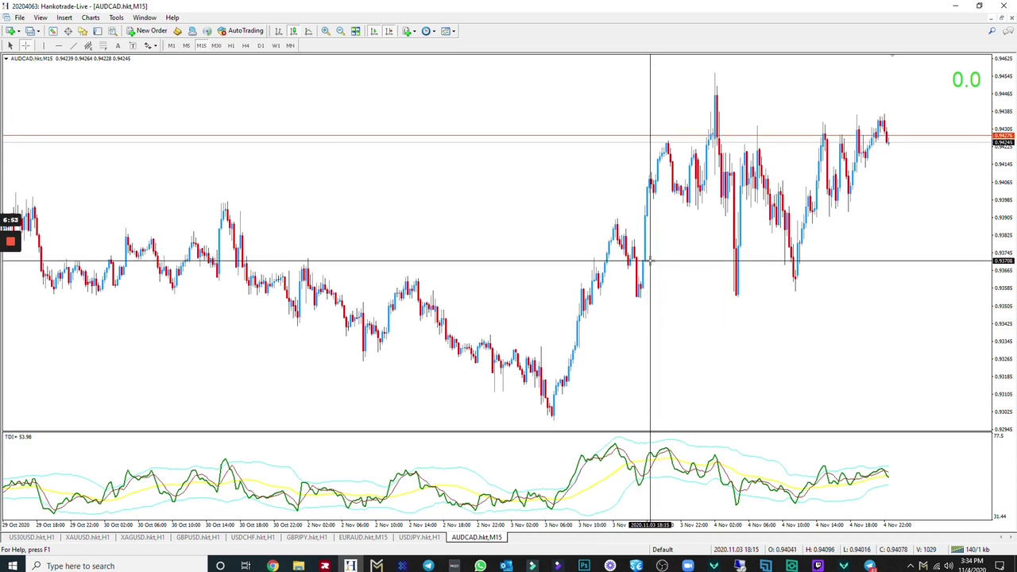
pyautogui.moveTo(644, 261); pyautogui.dragTo(768, 193)
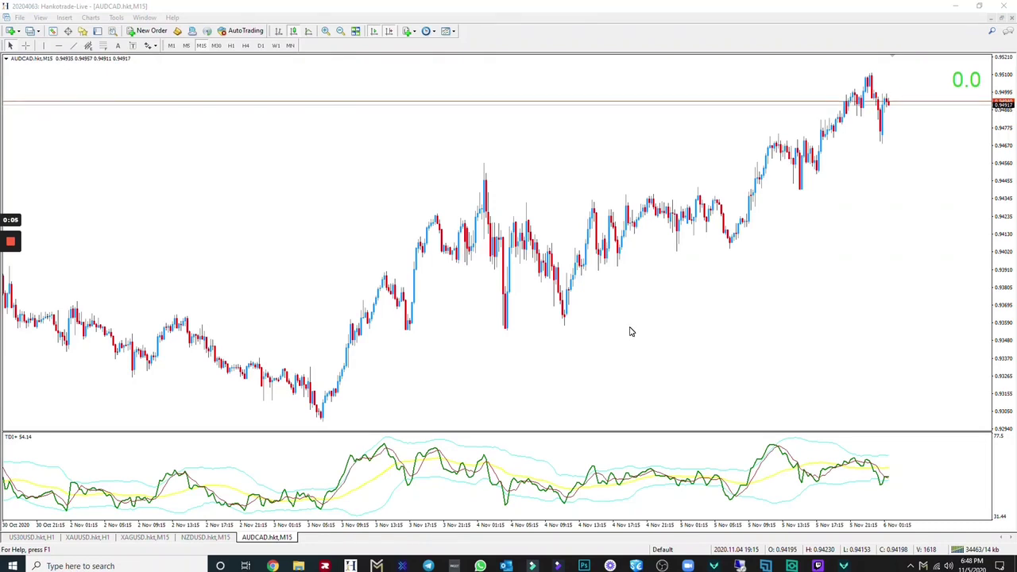
# Step: Measure the price move from the 3 November 18:00 candle up to the 5 November high on the updated AUDCAD M15 chart
pyautogui.click(397, 382)
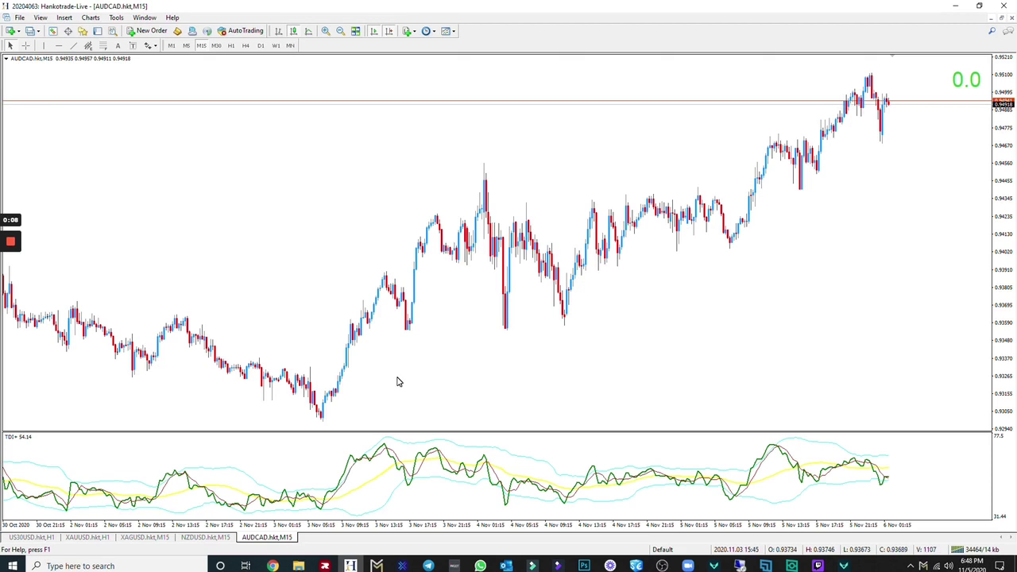
pyautogui.middleClick(416, 320)
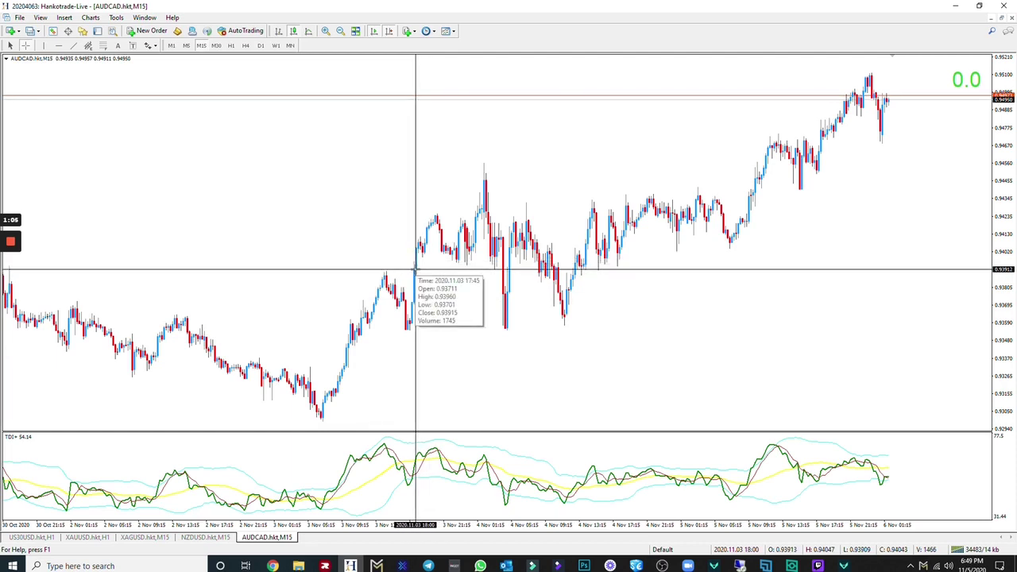
pyautogui.moveTo(415, 268); pyautogui.dragTo(868, 74)
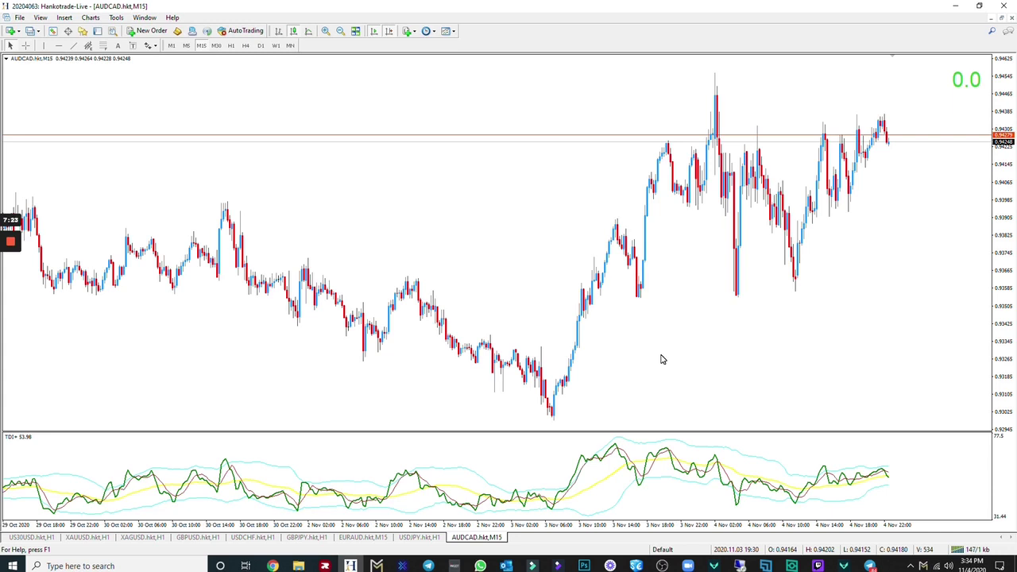
# Step: Review the NZD/USD 2 PFL signal in Dashboard, and mark it in MetaTrader with a vertical line at 2 November 06:00 on the NZDUSD H1 chart
pyautogui.click(377, 564)
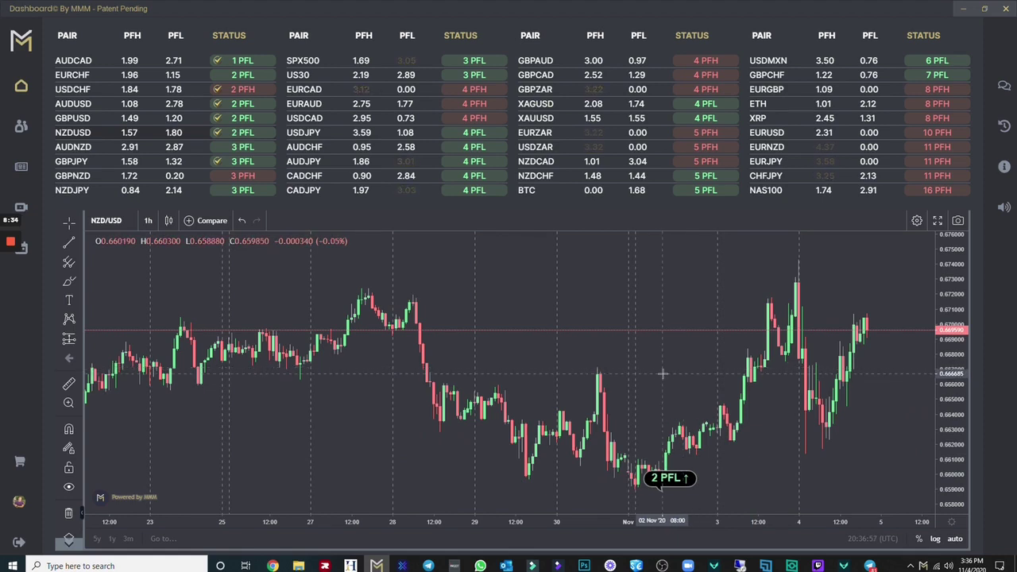
pyautogui.click(350, 565)
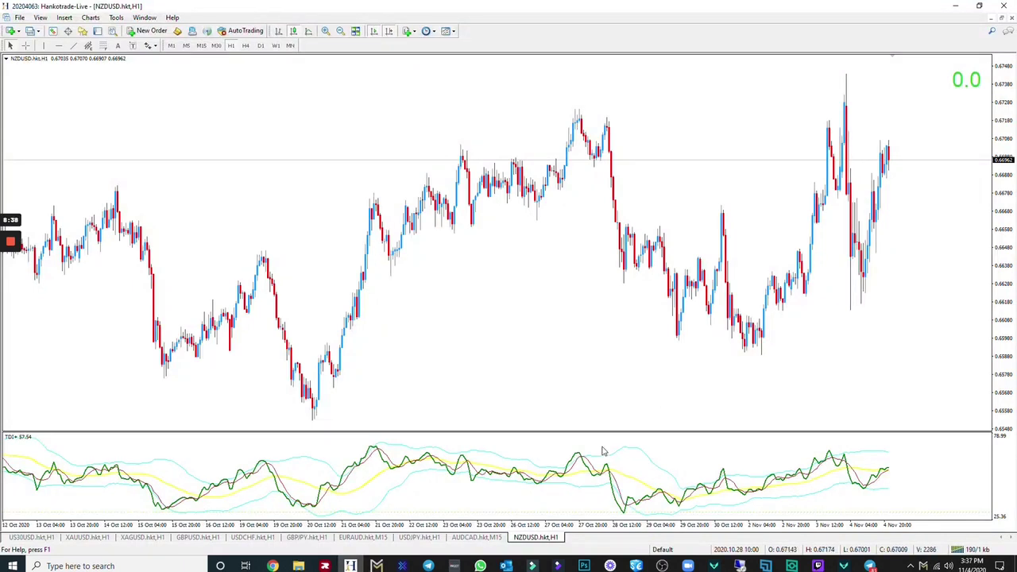
pyautogui.middleClick(753, 296)
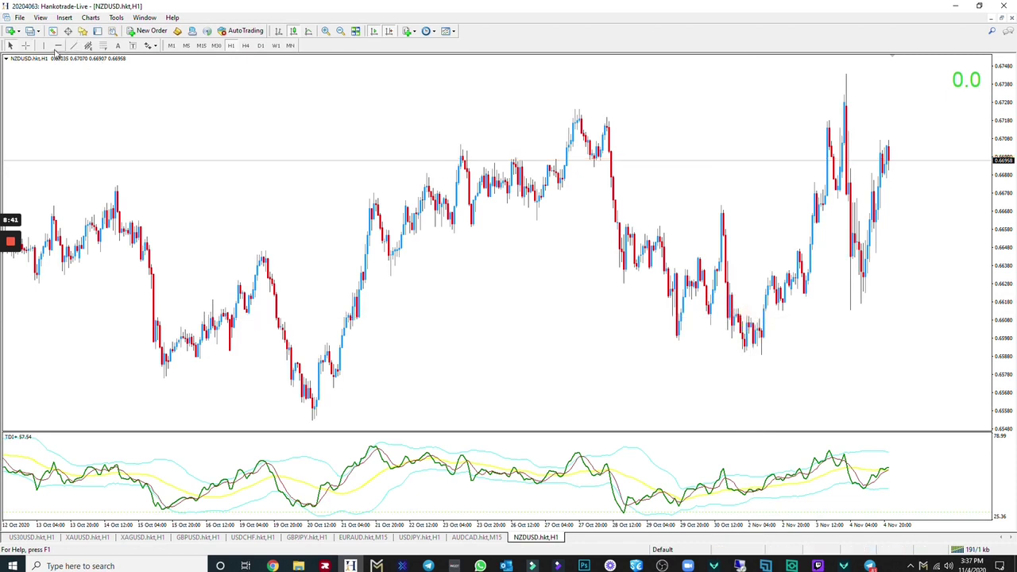
pyautogui.click(42, 46)
pyautogui.click(753, 302)
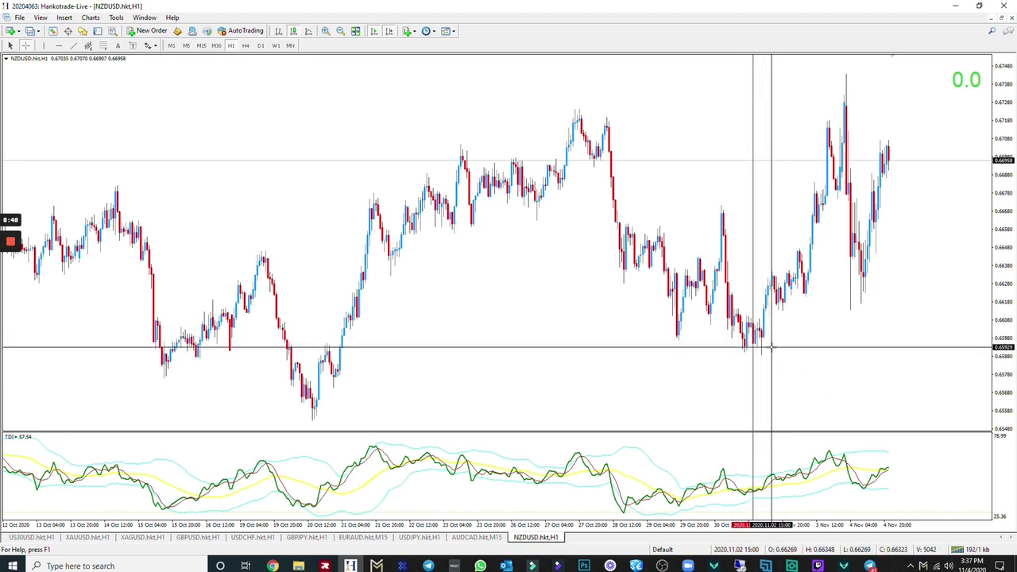
pyautogui.click(771, 361)
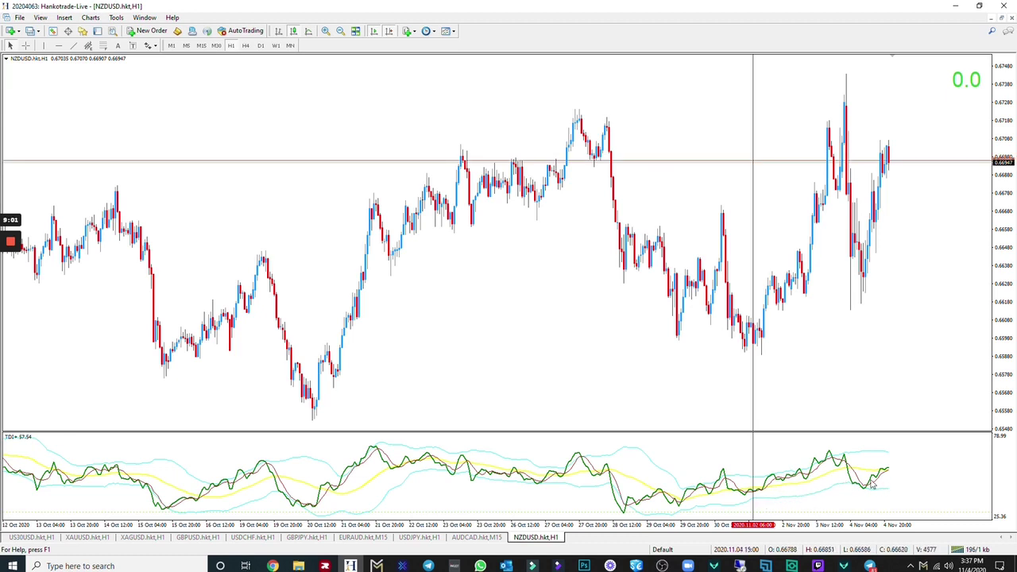
# Step: Switch the NZDUSD chart to M15 and inspect the TDI dip at 4 November 04:45 and its pullback at 05:30 with the crosshair
pyautogui.click(202, 49)
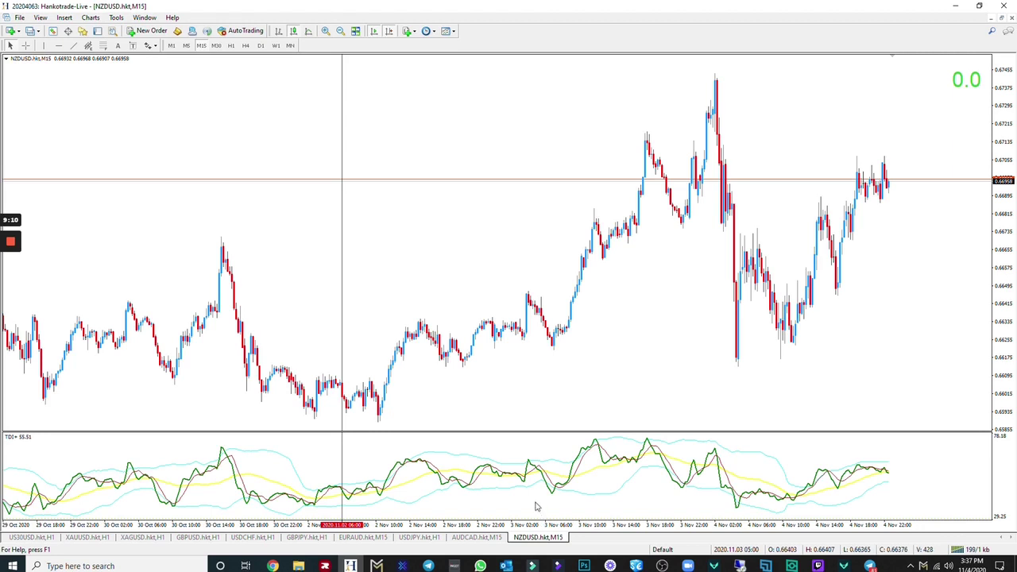
pyautogui.middleClick(738, 502)
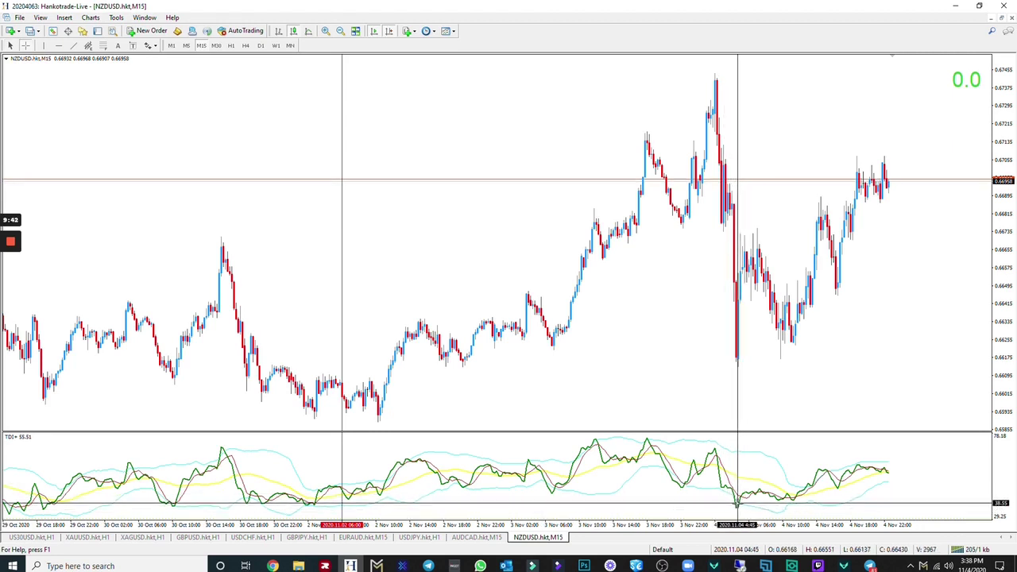
pyautogui.click(737, 500)
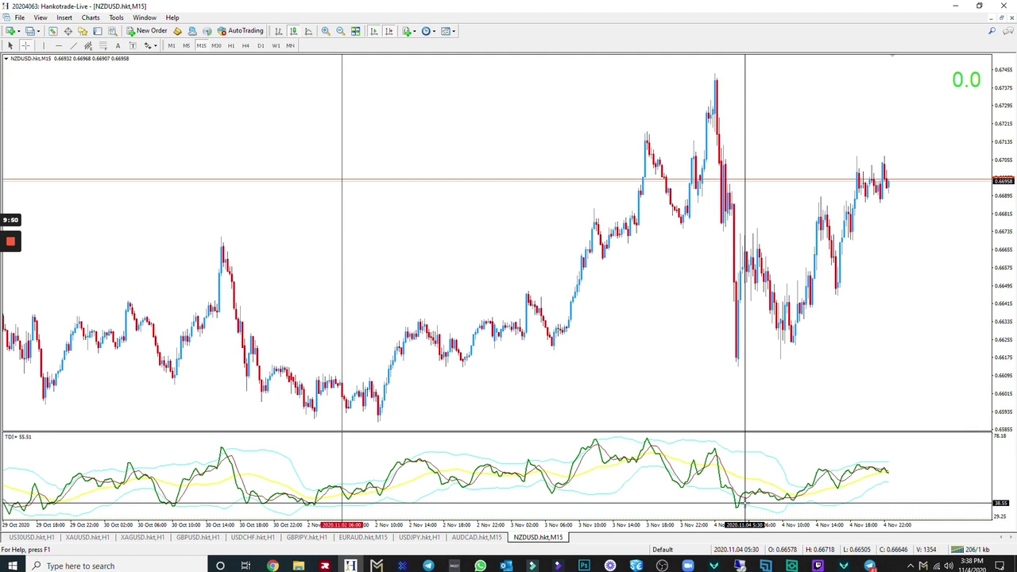
pyautogui.click(745, 501)
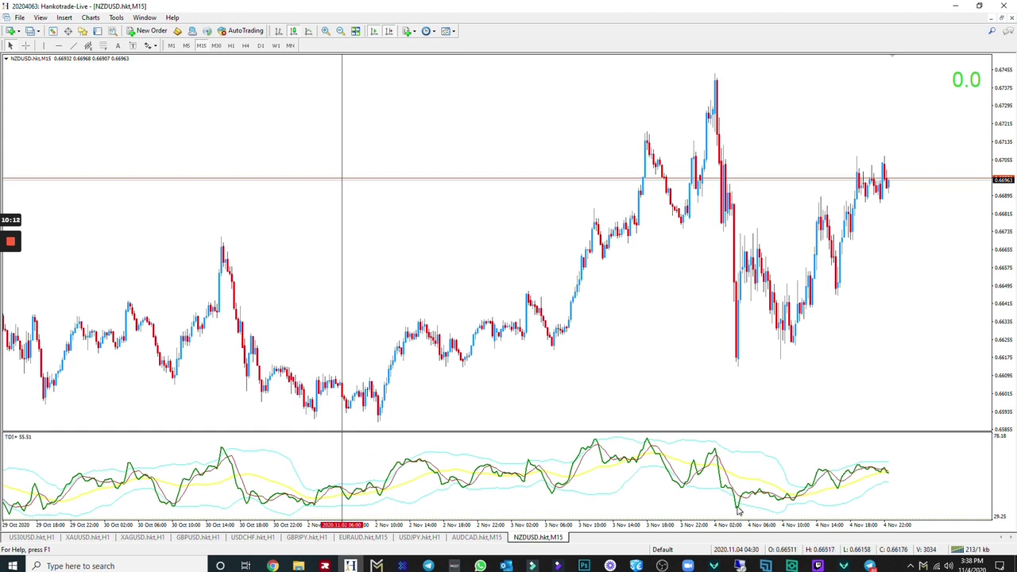
# Step: Measure the distance from the 4 November 05:15–05:30 pullback candles down to just below the nearby swing low
pyautogui.middleClick(744, 312)
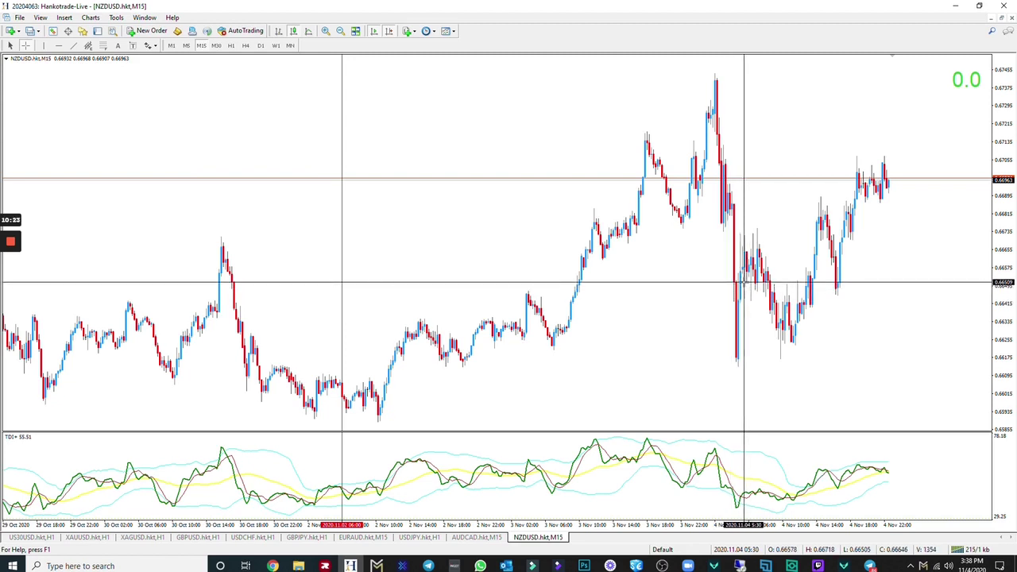
pyautogui.moveTo(744, 282); pyautogui.dragTo(745, 368)
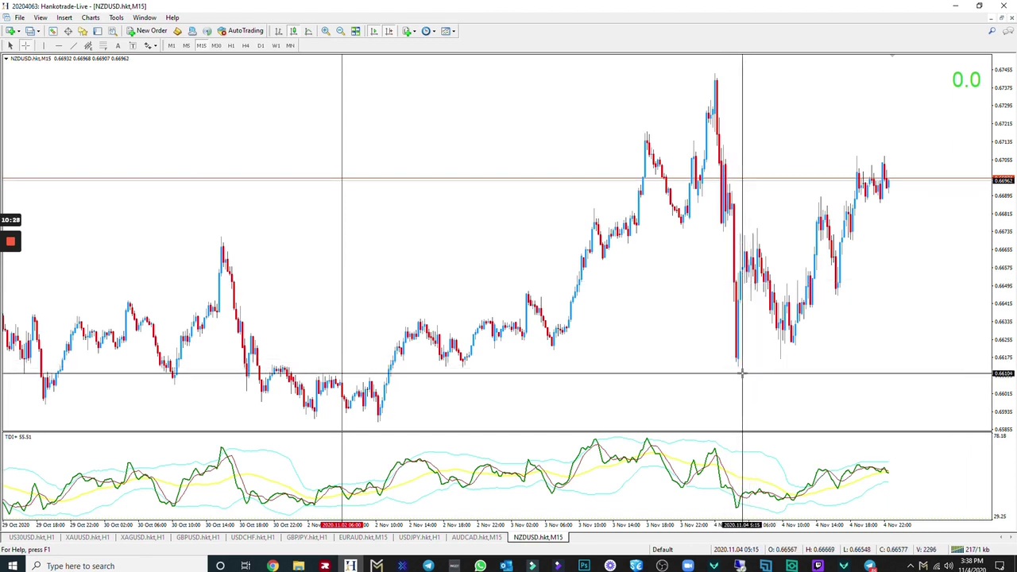
pyautogui.moveTo(741, 269); pyautogui.dragTo(744, 370)
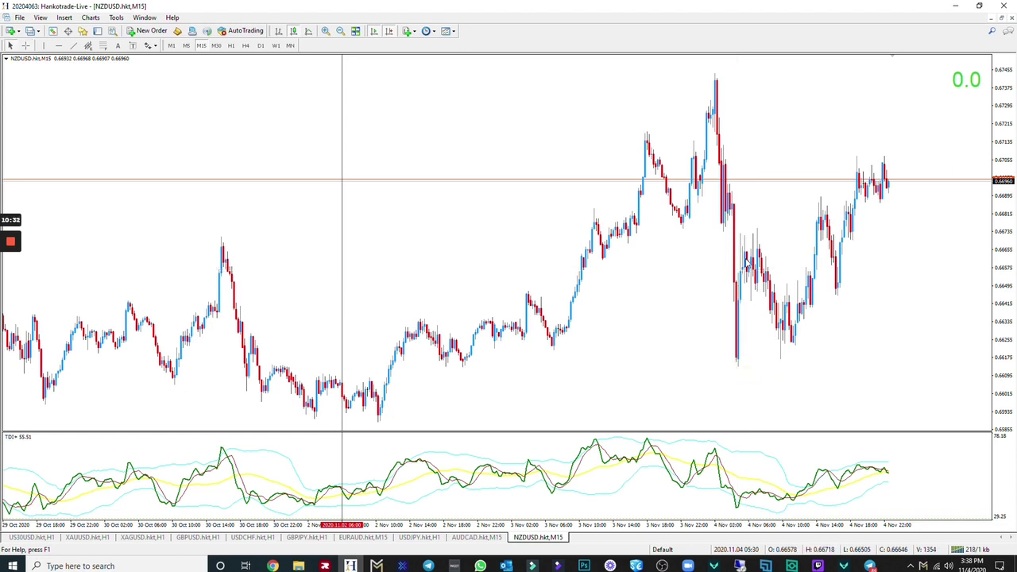
# Step: Measure the NZDUSD move from the 4 November 05:30 candle to the previous swing high's level and to the latest candles
pyautogui.moveTo(744, 271); pyautogui.dragTo(797, 66)
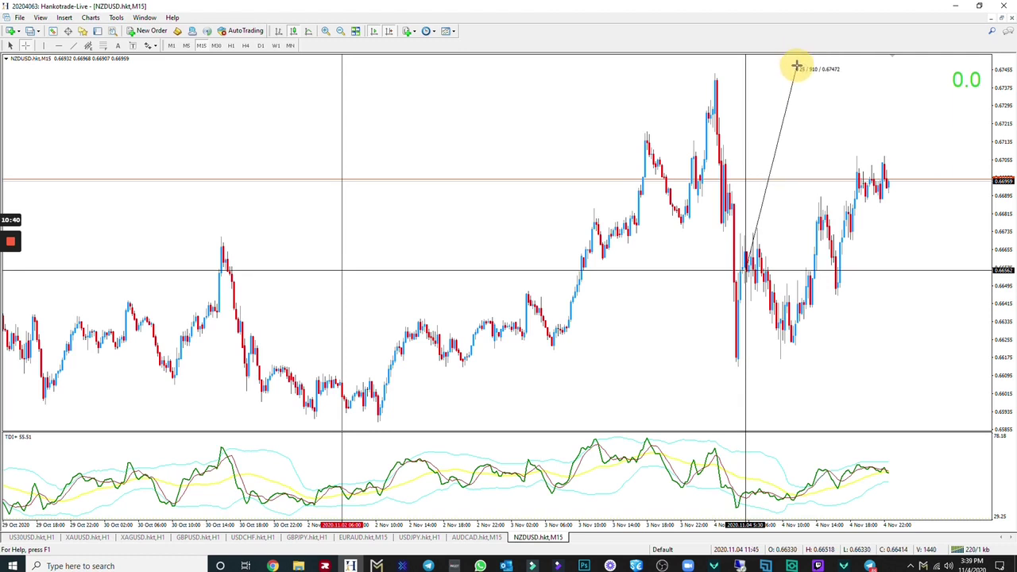
pyautogui.moveTo(797, 66); pyautogui.dragTo(874, 179)
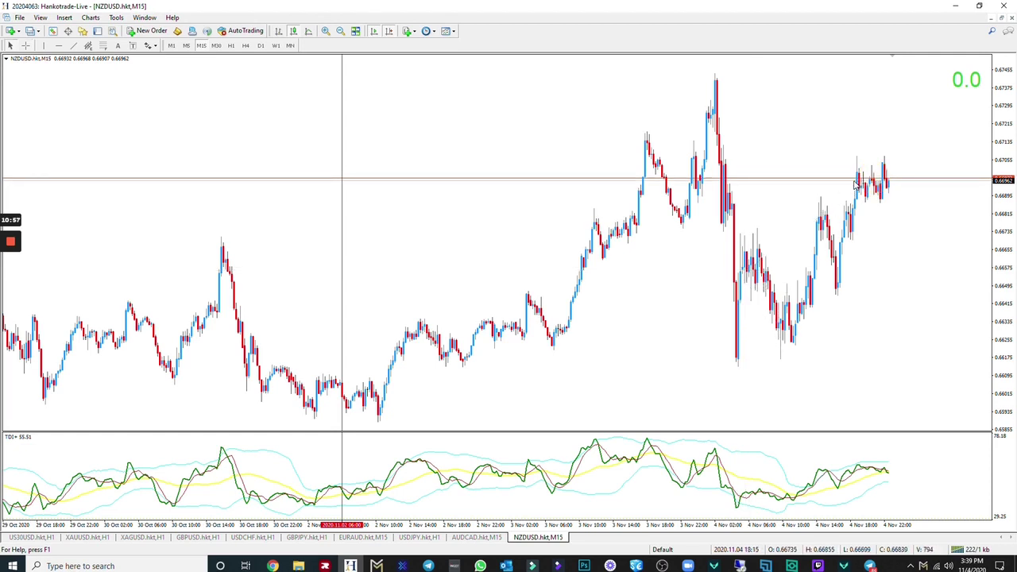
pyautogui.middleClick(876, 170)
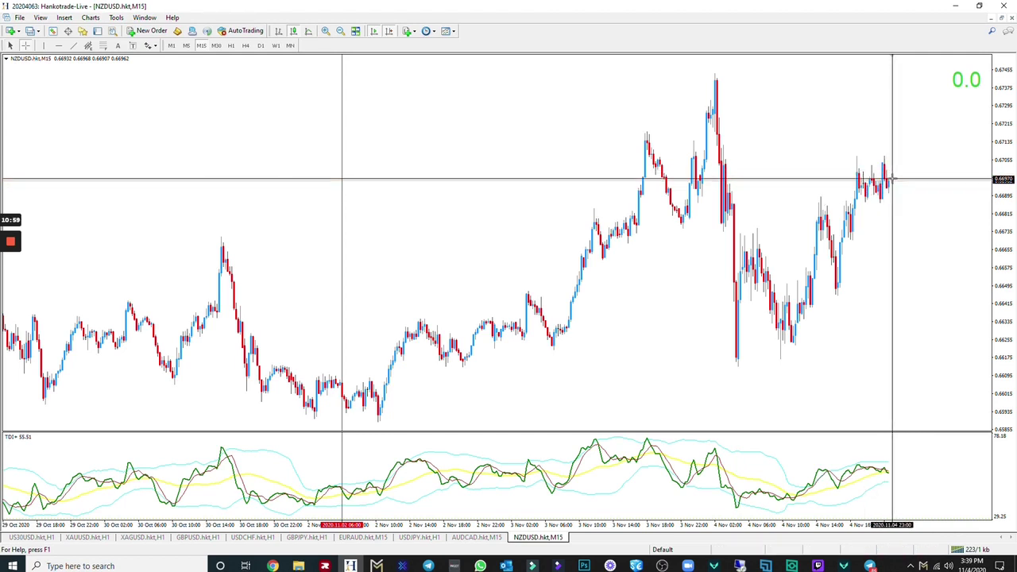
pyautogui.moveTo(887, 181)
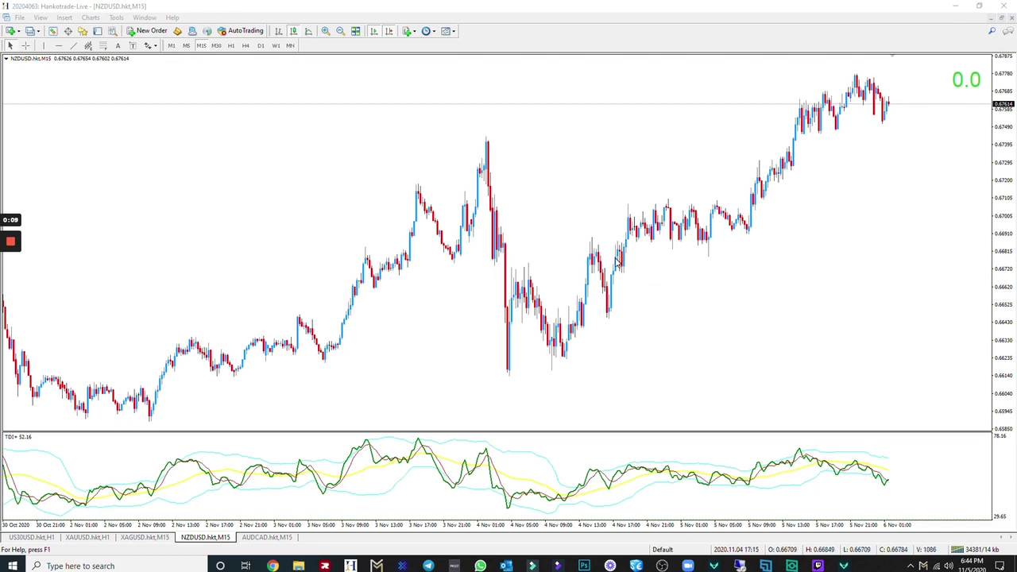
# Step: Measure on the updated NZDUSD M15 chart from the 4 November 05:00 candle to the nearby low, the previous high and the 5 November high
pyautogui.middleClick(516, 484)
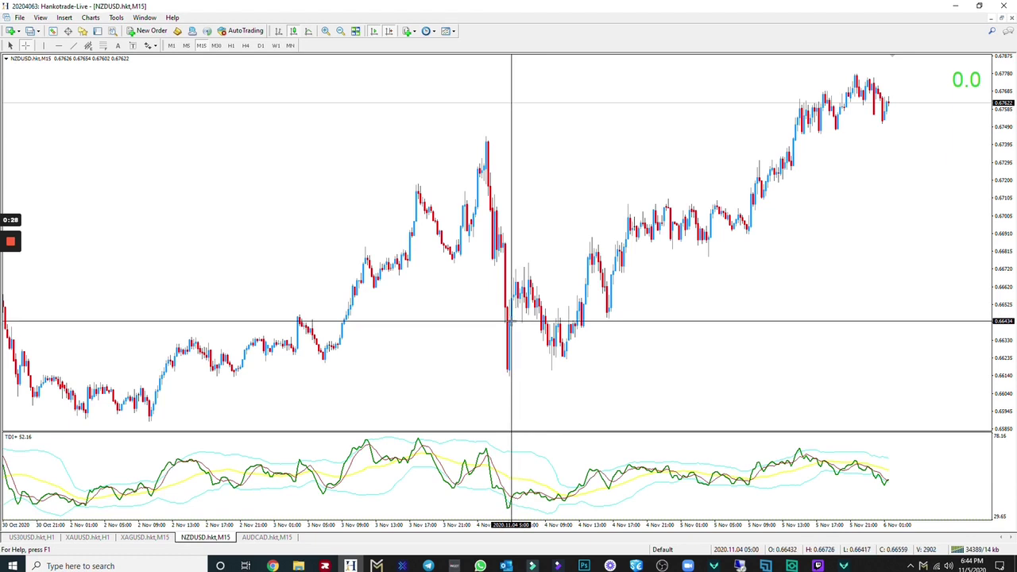
pyautogui.moveTo(510, 320); pyautogui.dragTo(528, 379)
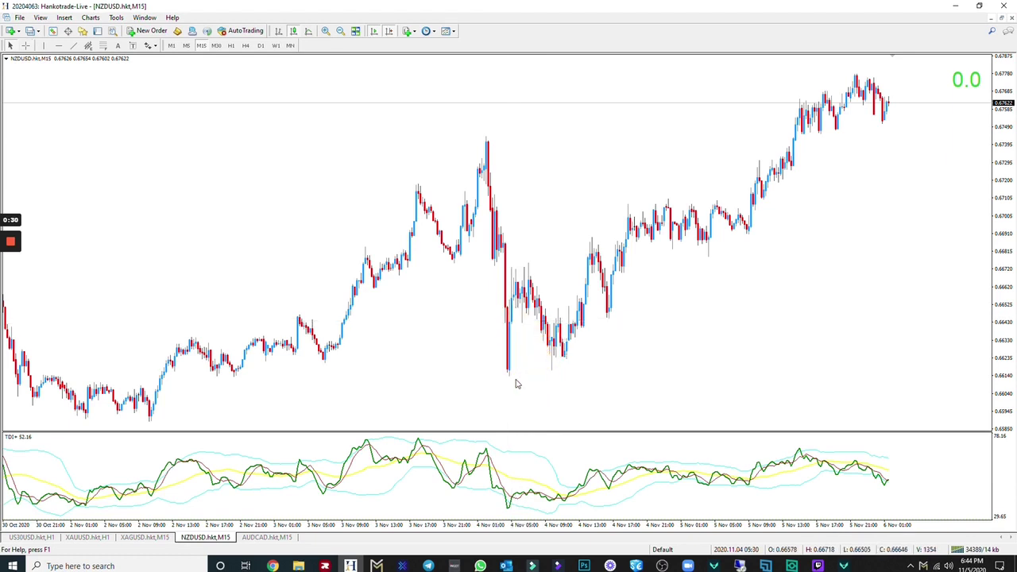
pyautogui.middleClick(517, 374)
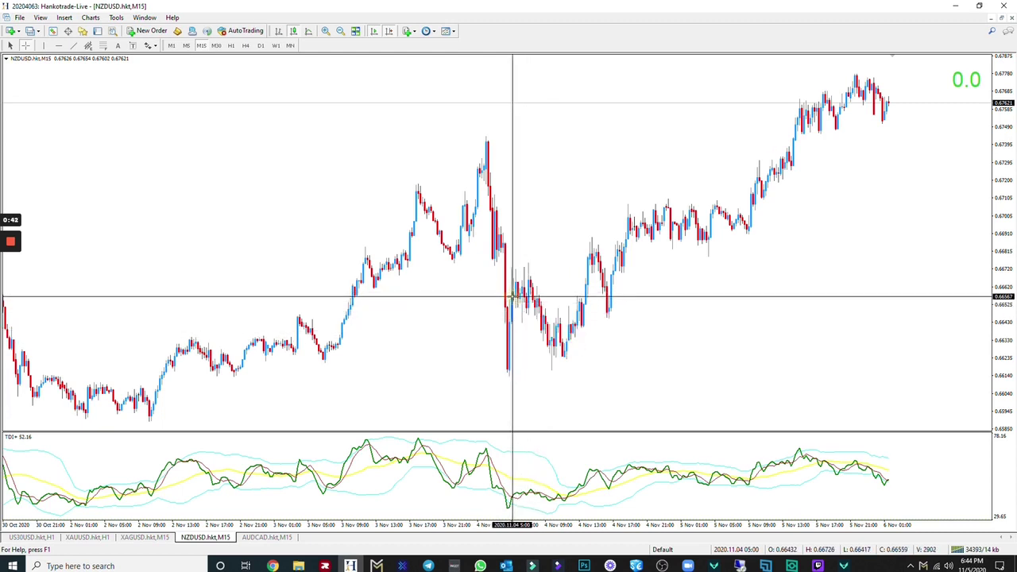
pyautogui.moveTo(513, 297); pyautogui.dragTo(491, 139)
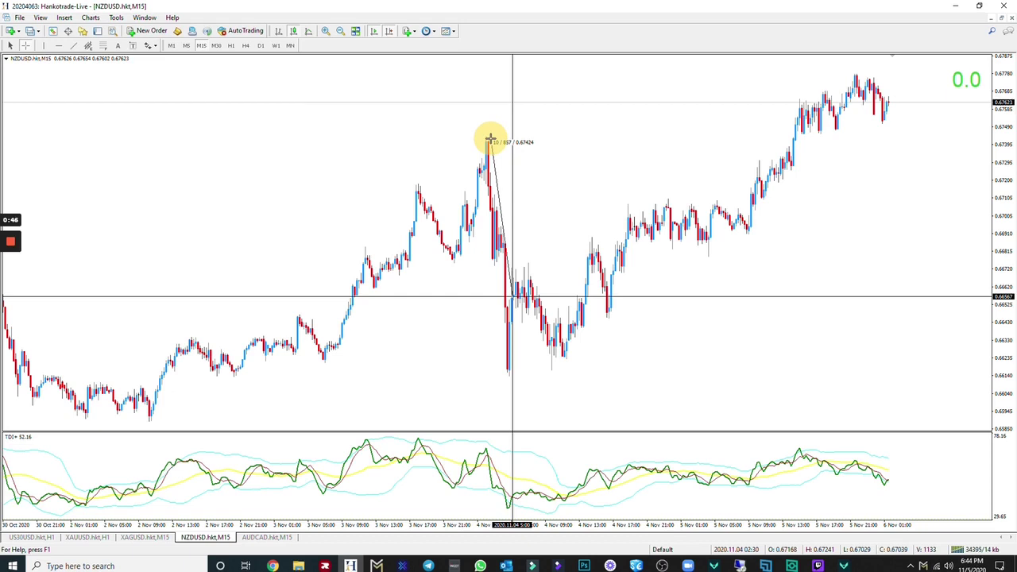
pyautogui.moveTo(491, 139); pyautogui.dragTo(858, 75)
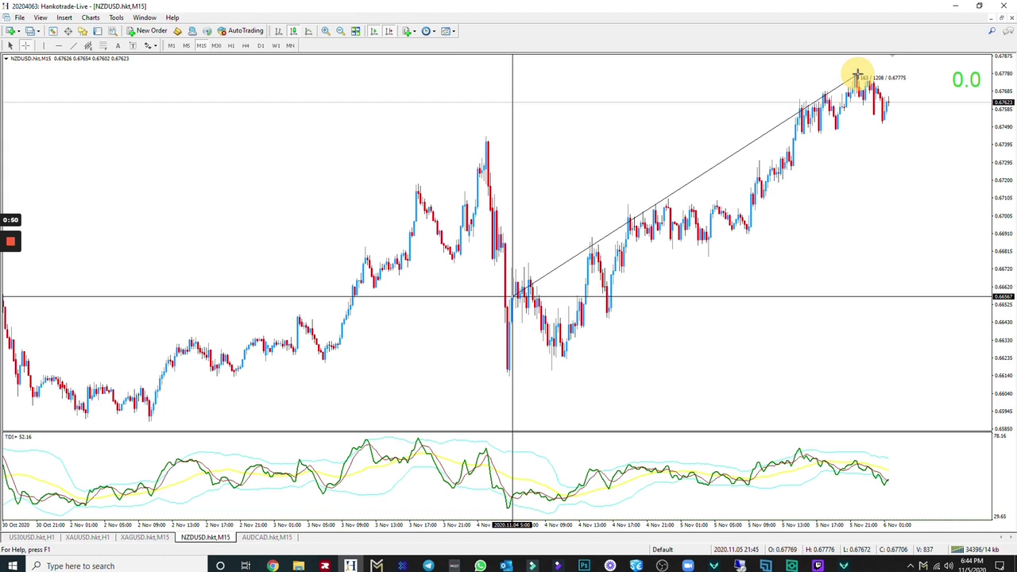